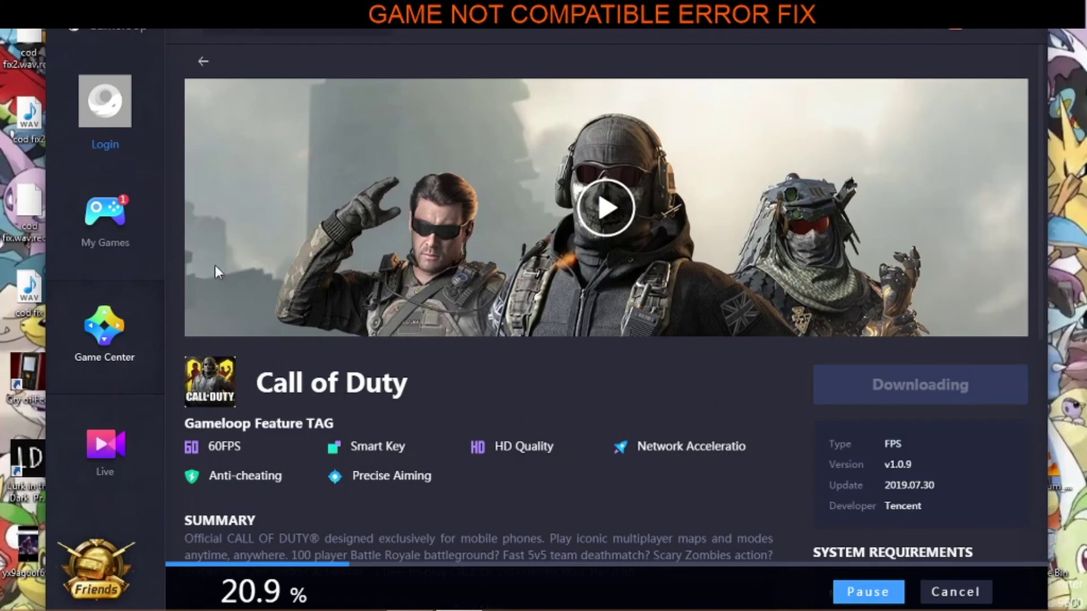
- Switch to My Games to watch the Call of Duty download at 22%
left_click(105, 217)
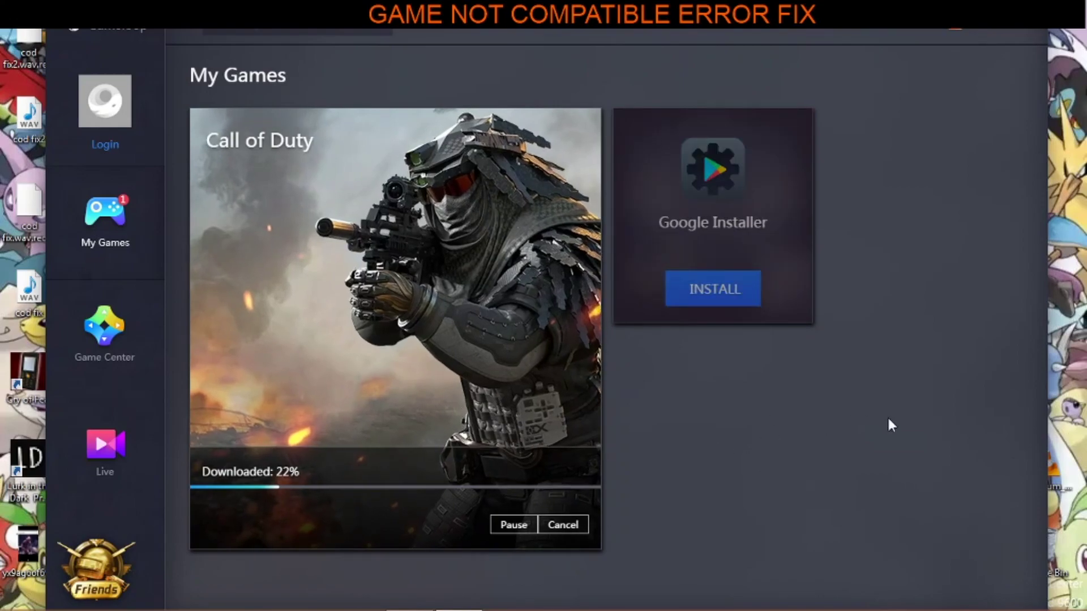
- Move the Gameloop window and choose Setting from the top-right menu
left_click(977, 32)
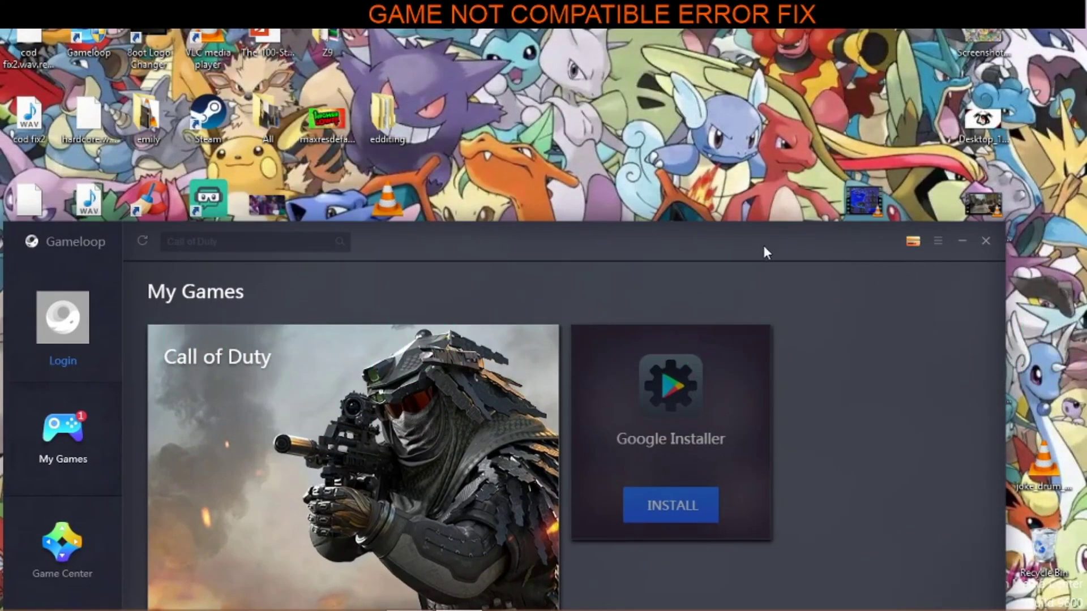
left_click_drag(768, 245, 799, 250)
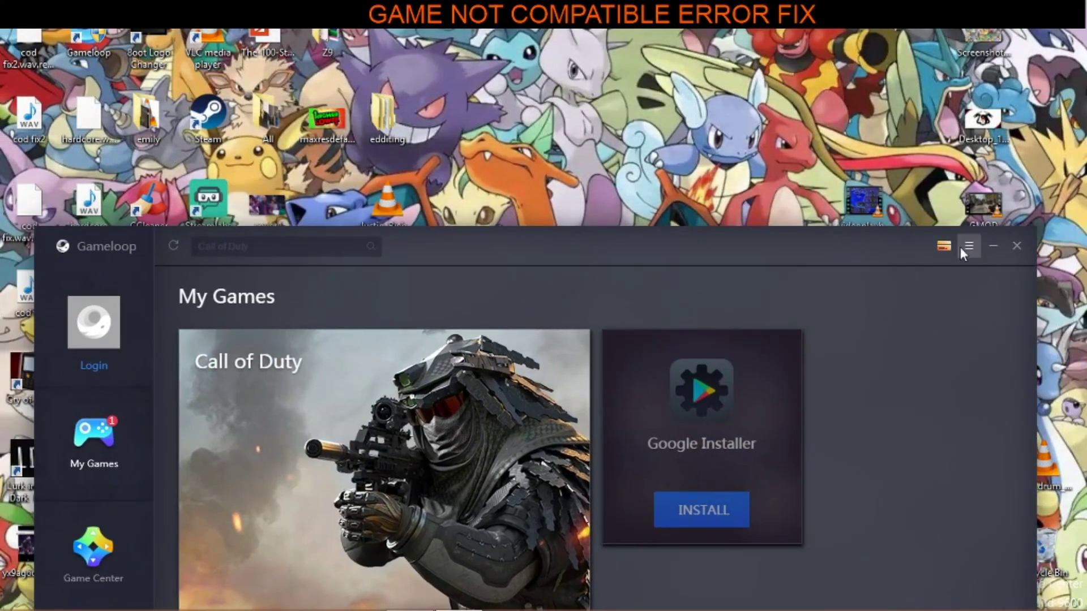
left_click(970, 246)
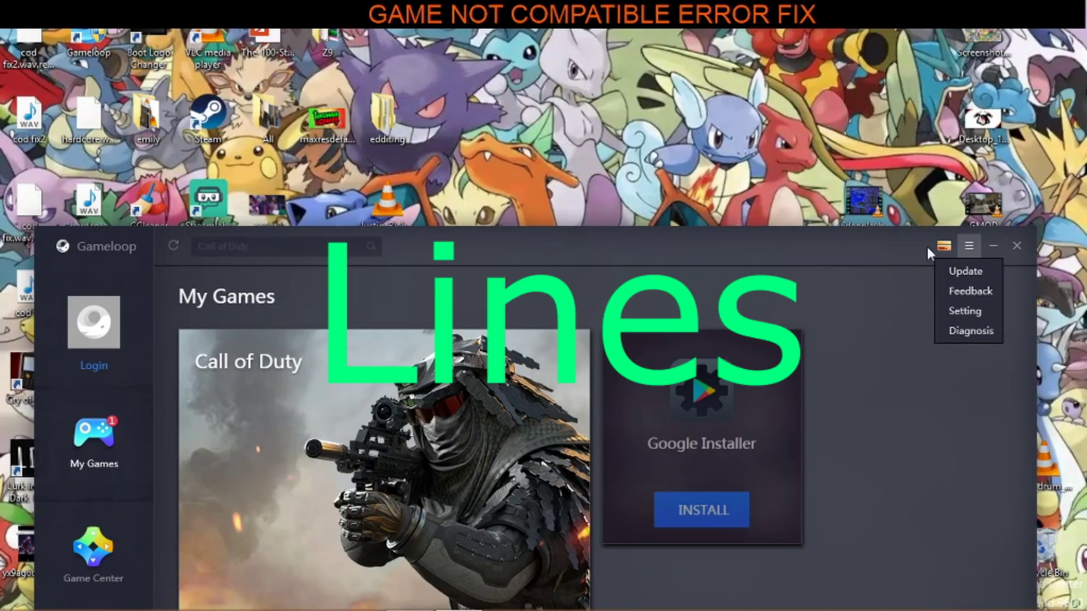
left_click(967, 311)
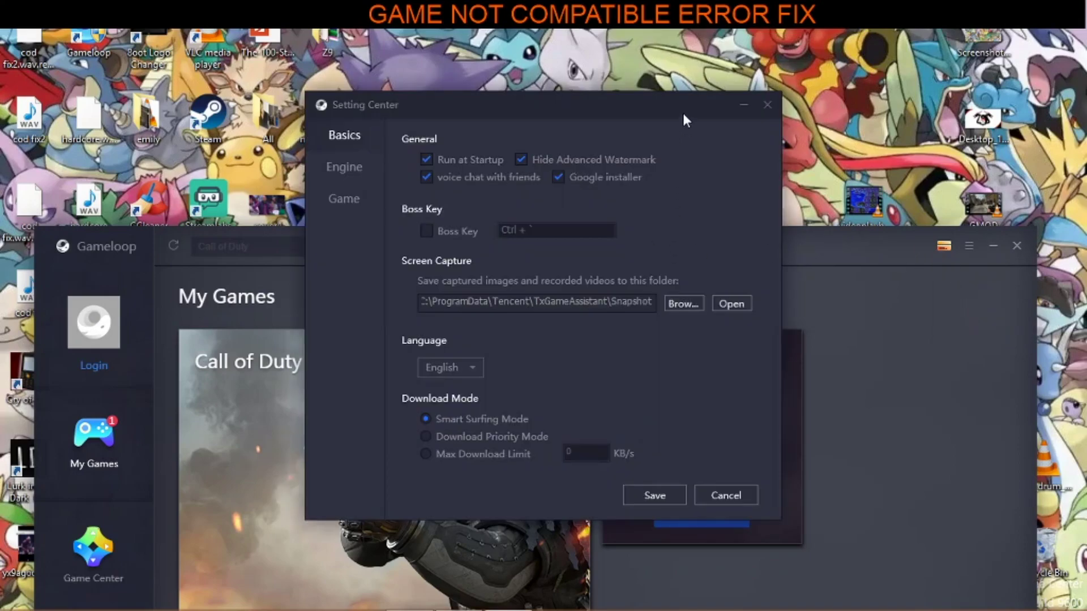
- Review the Engine tab's Memory choices, leave Memory on Auto, and close Setting Center
left_click(353, 167)
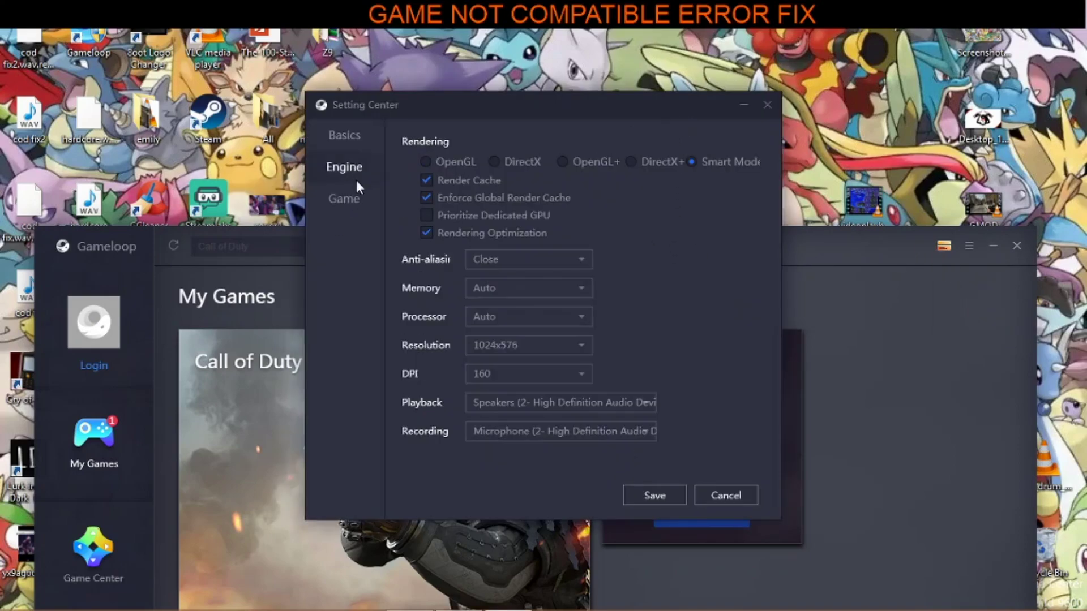
left_click(579, 290)
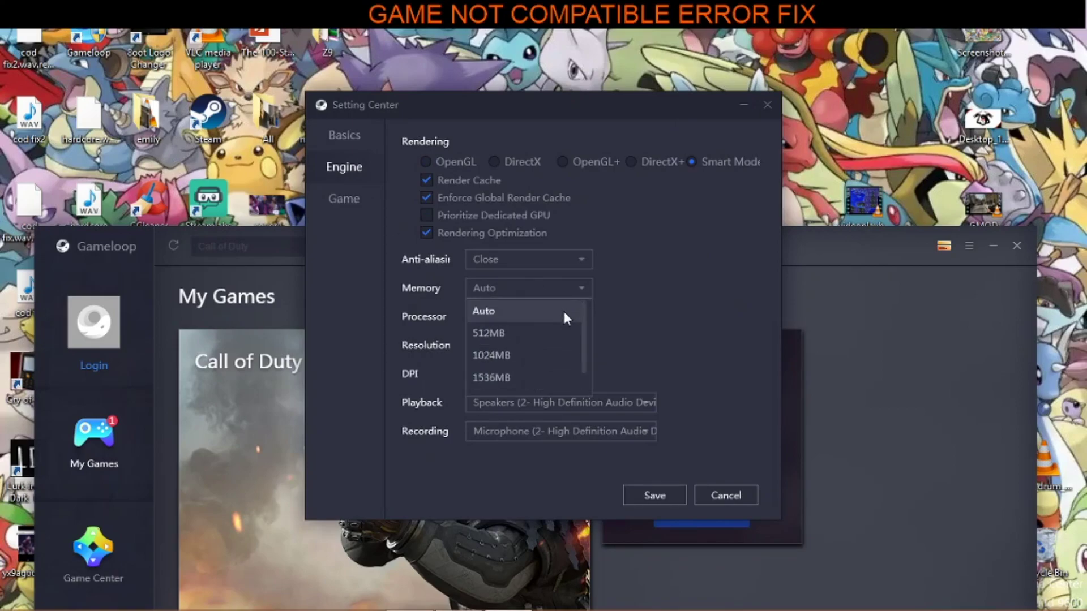
scroll(543, 355, "down", 2)
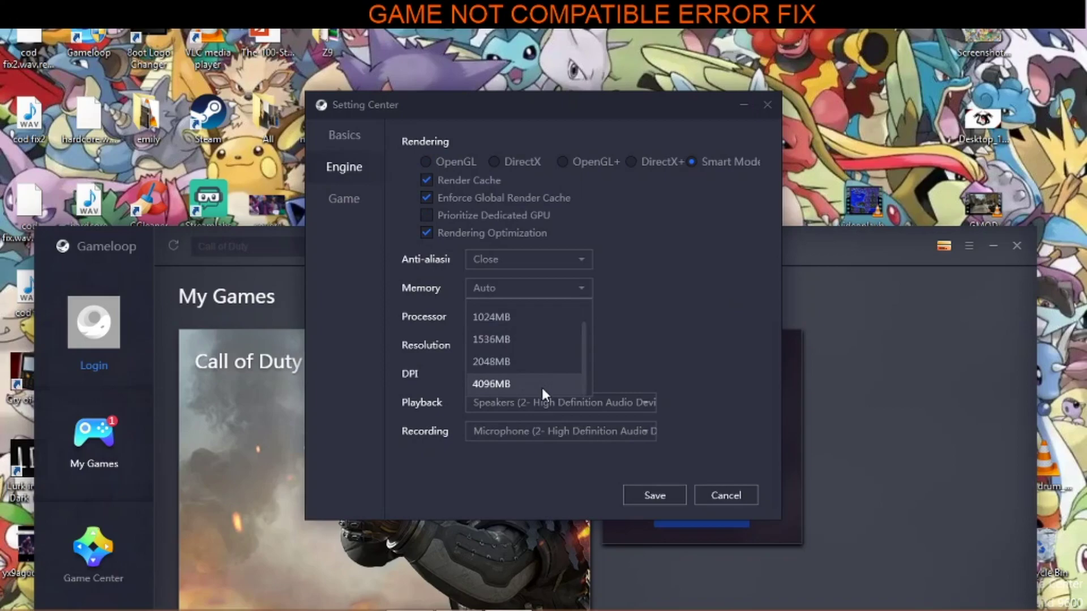
scroll(544, 381, "up", 2)
scroll(544, 376, "down", 2)
scroll(544, 379, "up", 2)
left_click(582, 287)
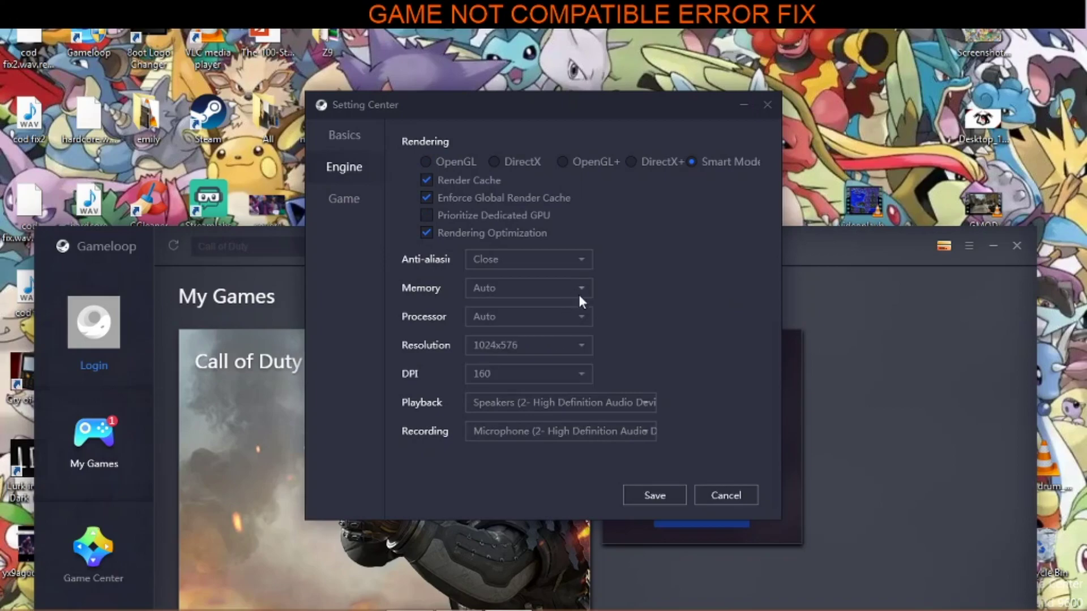
left_click(644, 502)
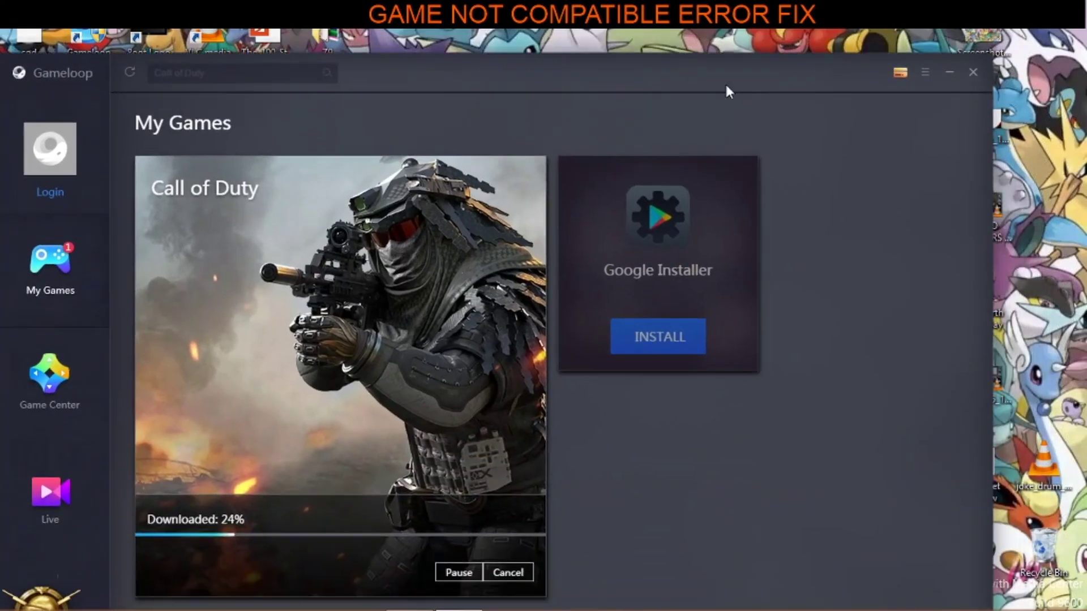